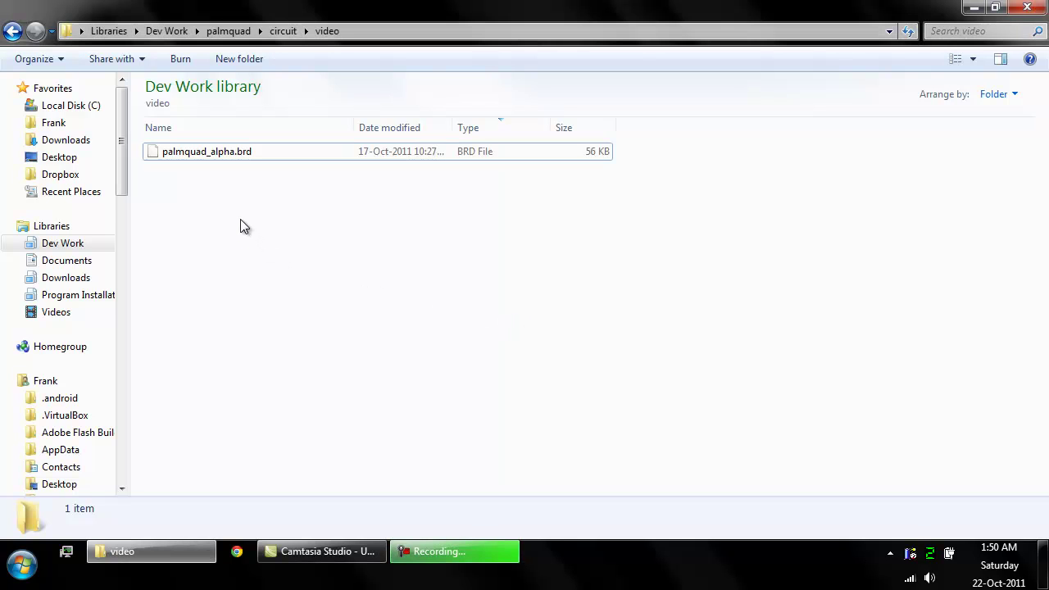
# - Open palmquad_alpha.brd with eagle.exe, chosen from the list of installed programs
pyautogui.rightClick(218, 151)
pyautogui.click(336, 167)
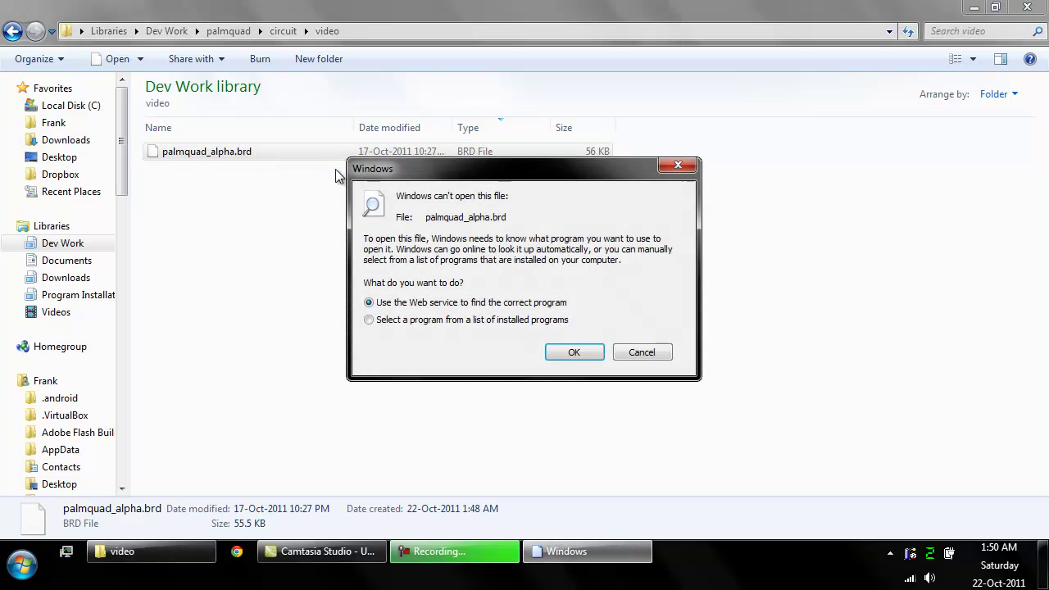
pyautogui.click(482, 322)
pyautogui.click(574, 352)
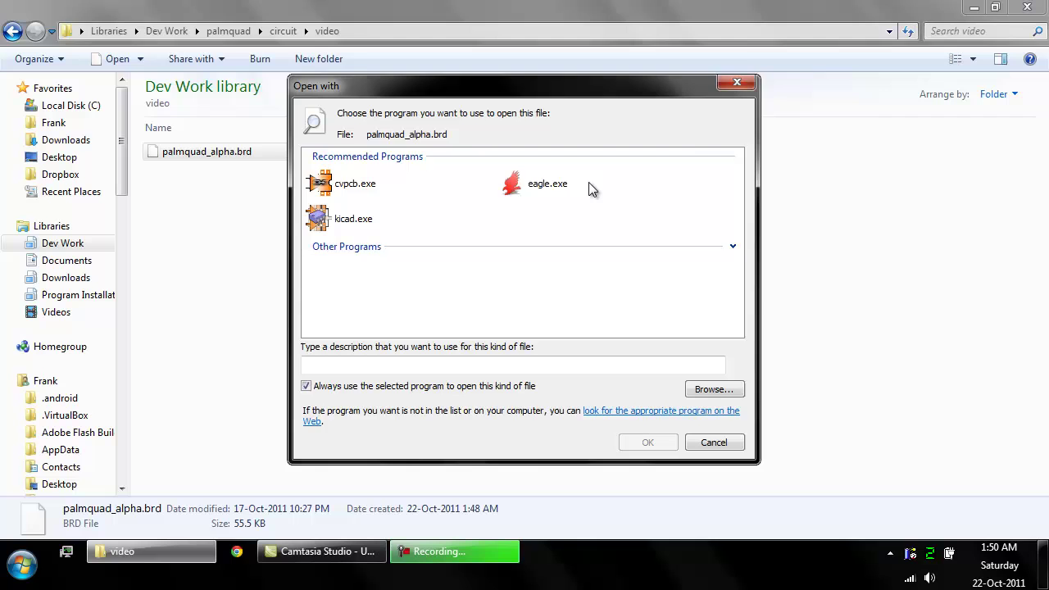
pyautogui.doubleClick(562, 190)
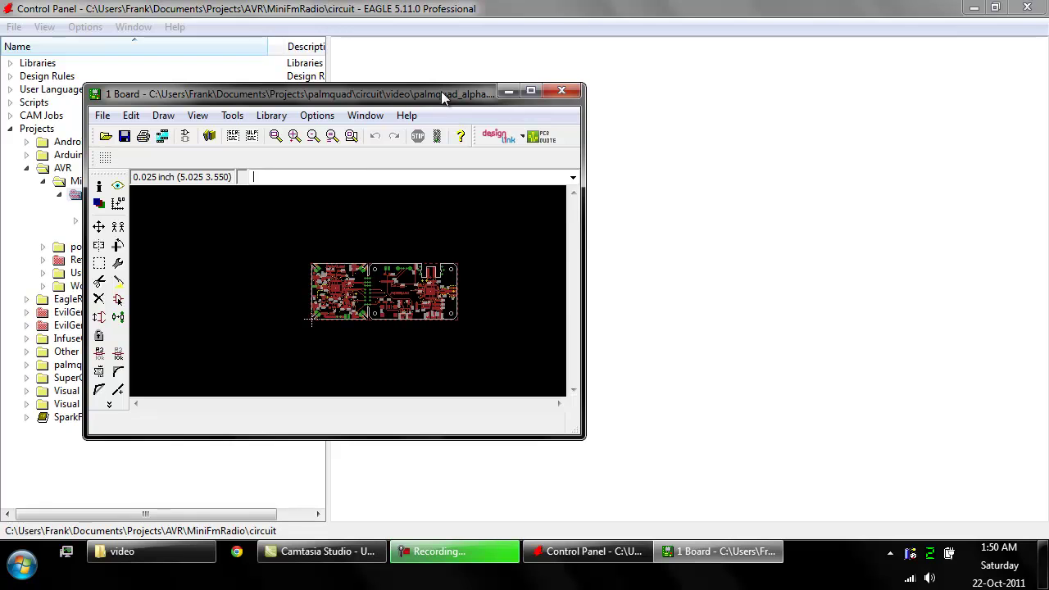
# - Maximize the board window and bring up the Display layer settings
pyautogui.doubleClick(443, 97)
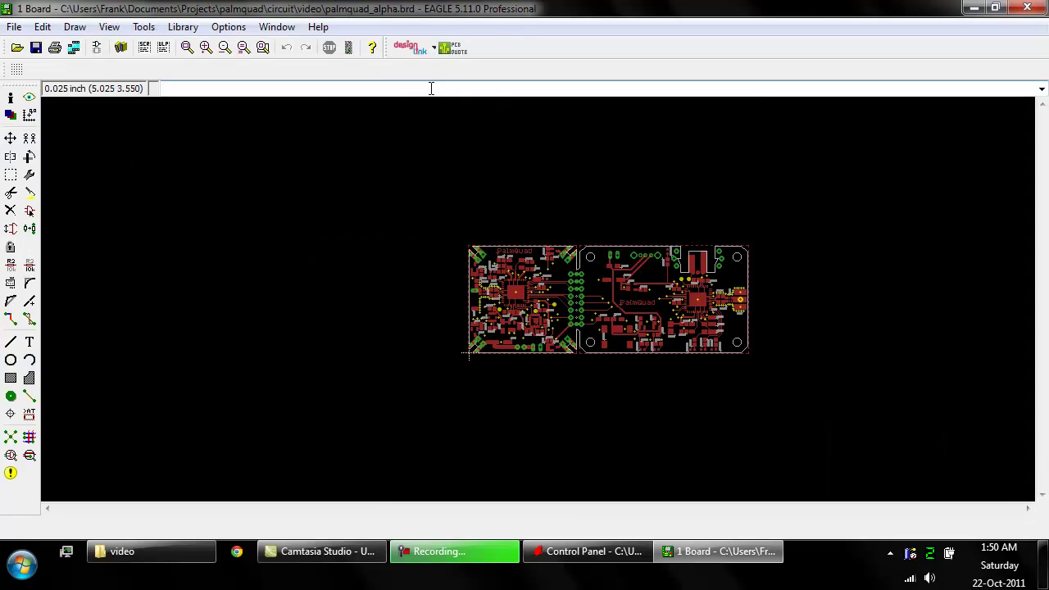
pyautogui.scroll(2, 695, 312)
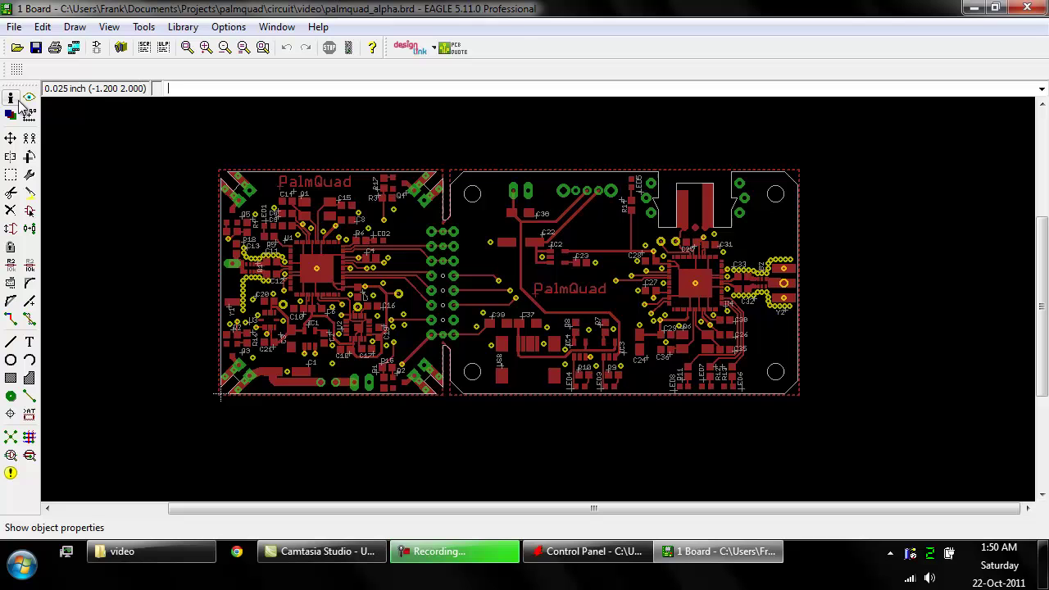
pyautogui.click(11, 116)
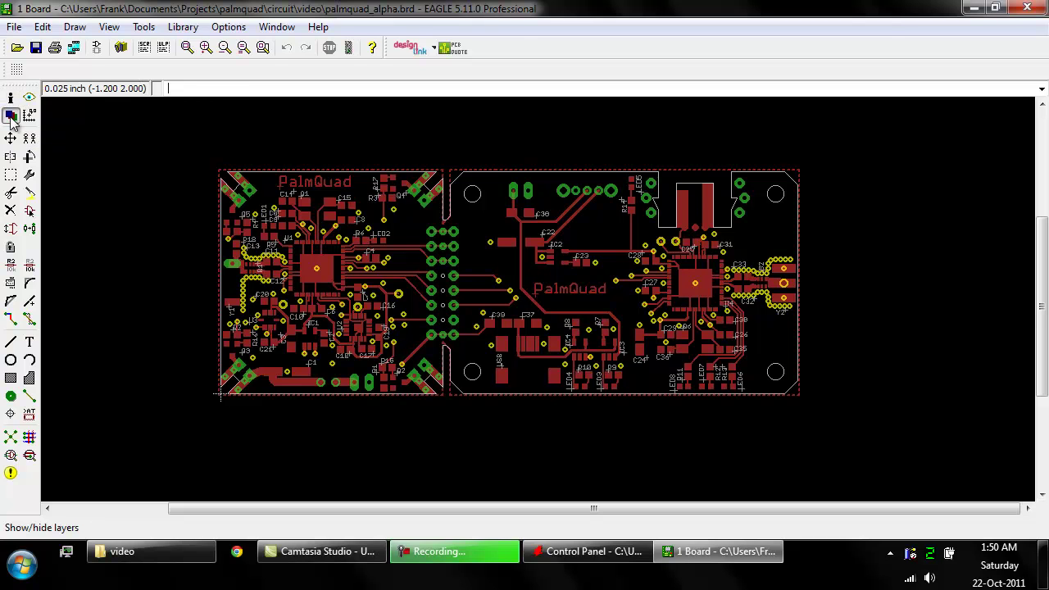
# - Deselect the other layers and select only layer 31 tCream in the Layers list
pyautogui.click(34, 85)
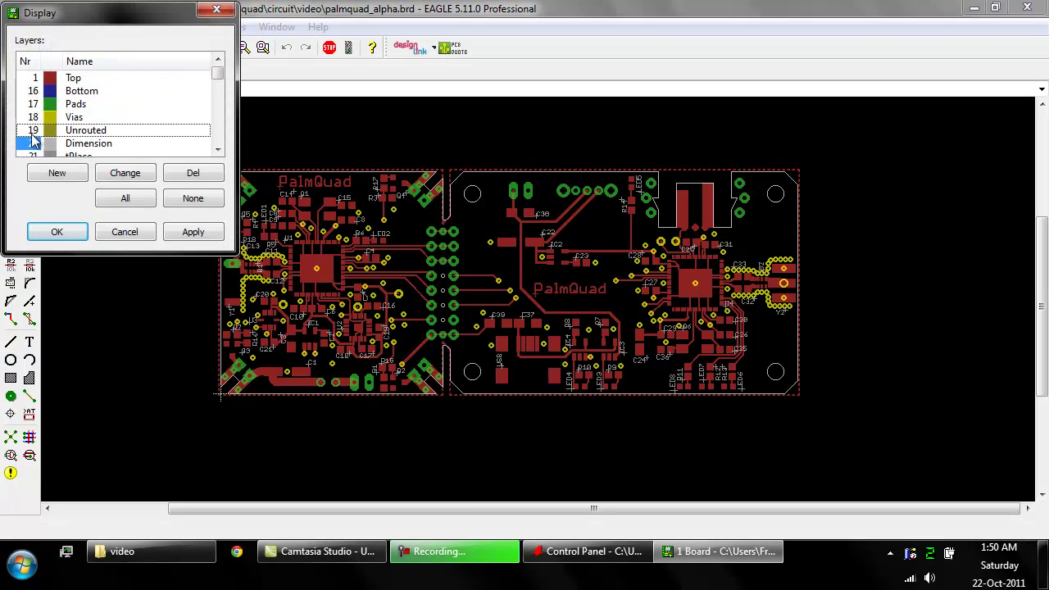
pyautogui.scroll(-3, 34, 98)
pyautogui.click(34, 90)
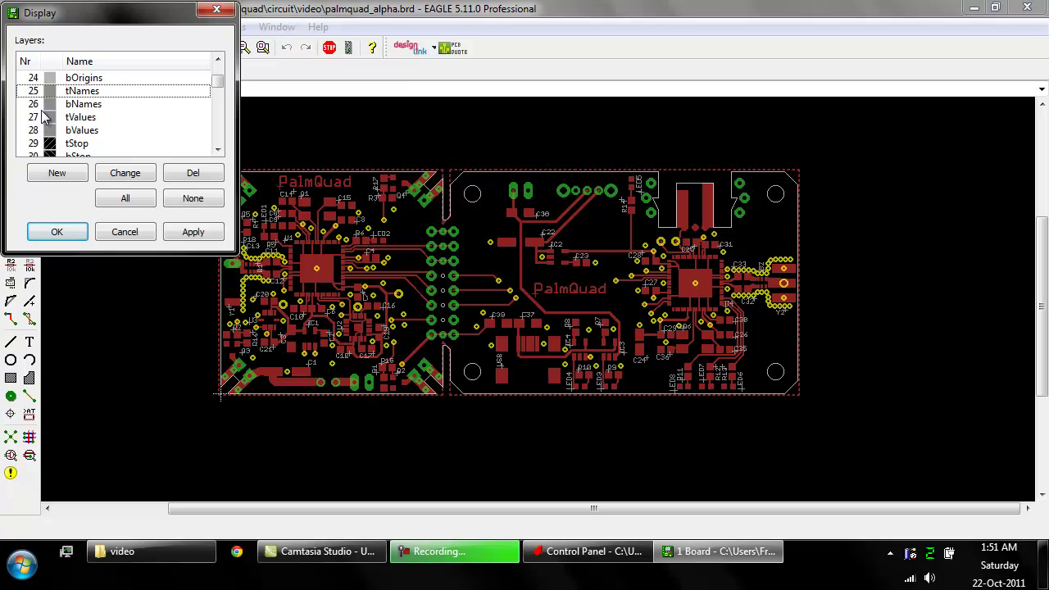
pyautogui.scroll(-1, 36, 123)
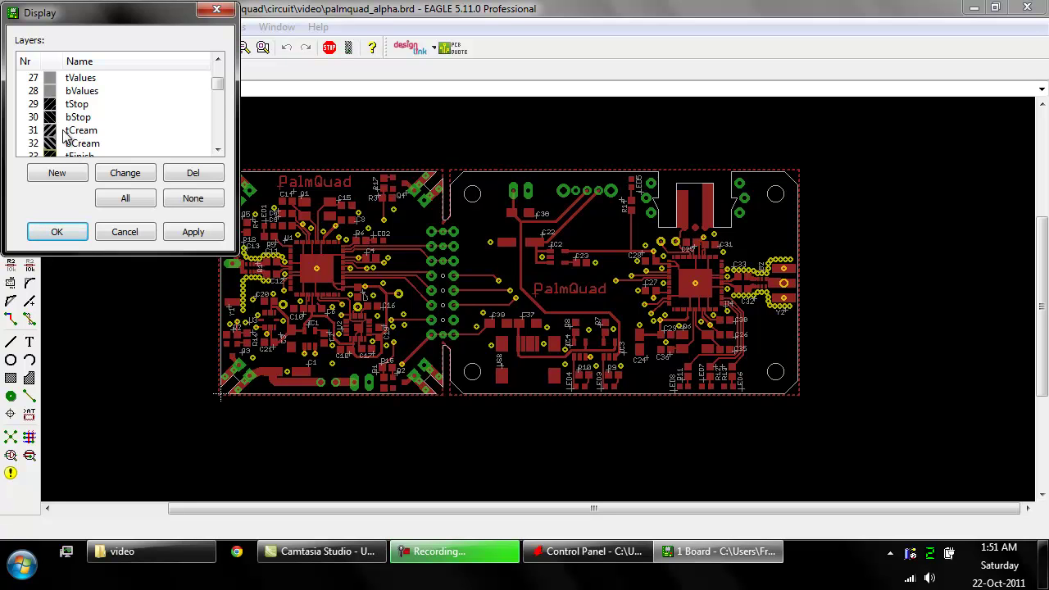
pyautogui.click(35, 133)
pyautogui.scroll(-1, 92, 123)
pyautogui.scroll(-15, 92, 123)
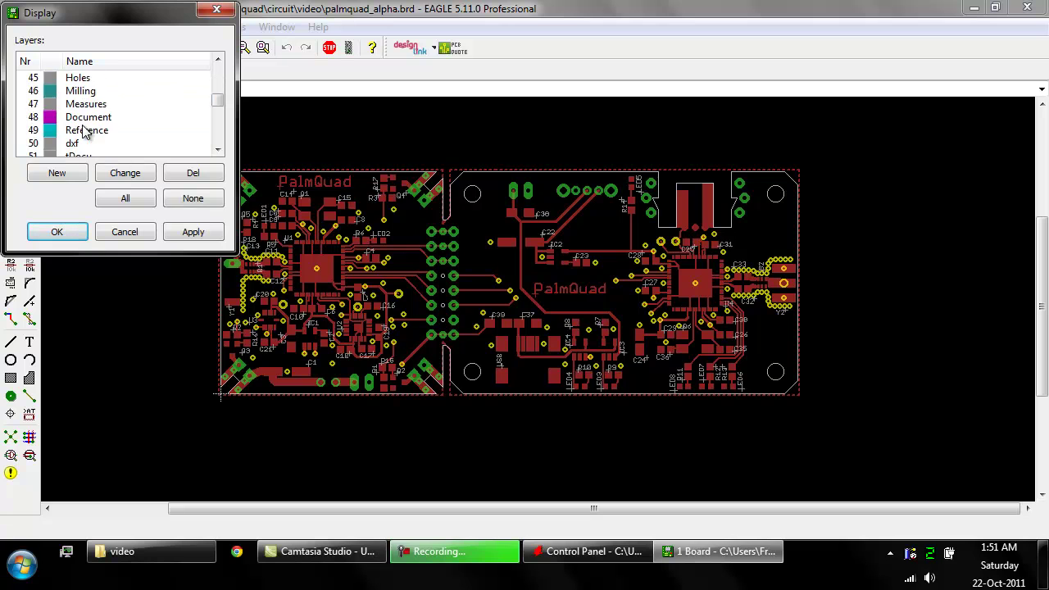
pyautogui.moveTo(217, 149); pyautogui.dragTo(215, 88)
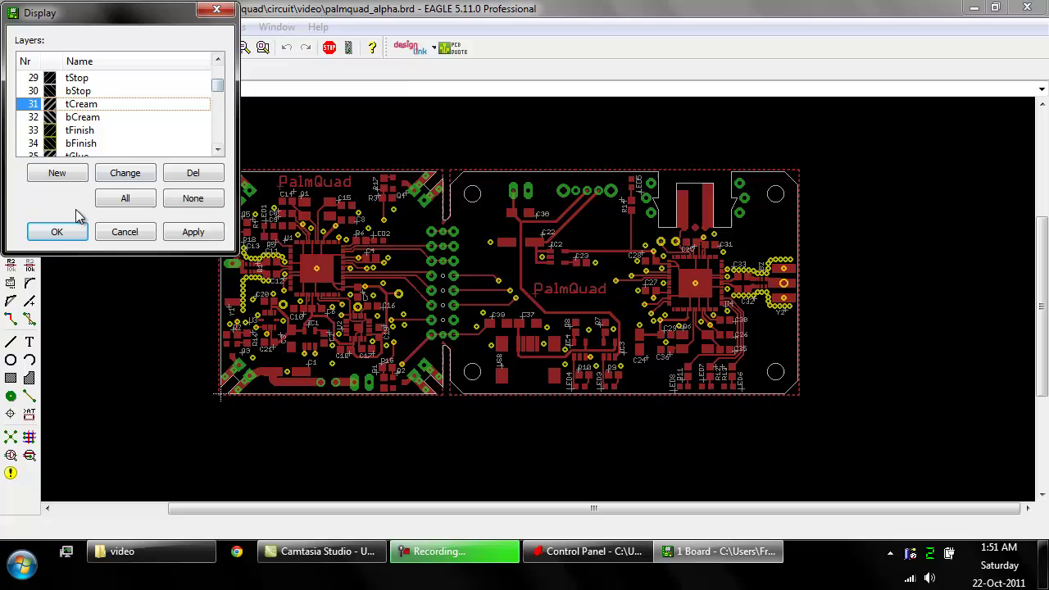
# - Apply the layer choice so only the hatched tCream pads and board outline show
pyautogui.click(57, 232)
pyautogui.scroll(2, 567, 327)
pyautogui.scroll(1, 567, 327)
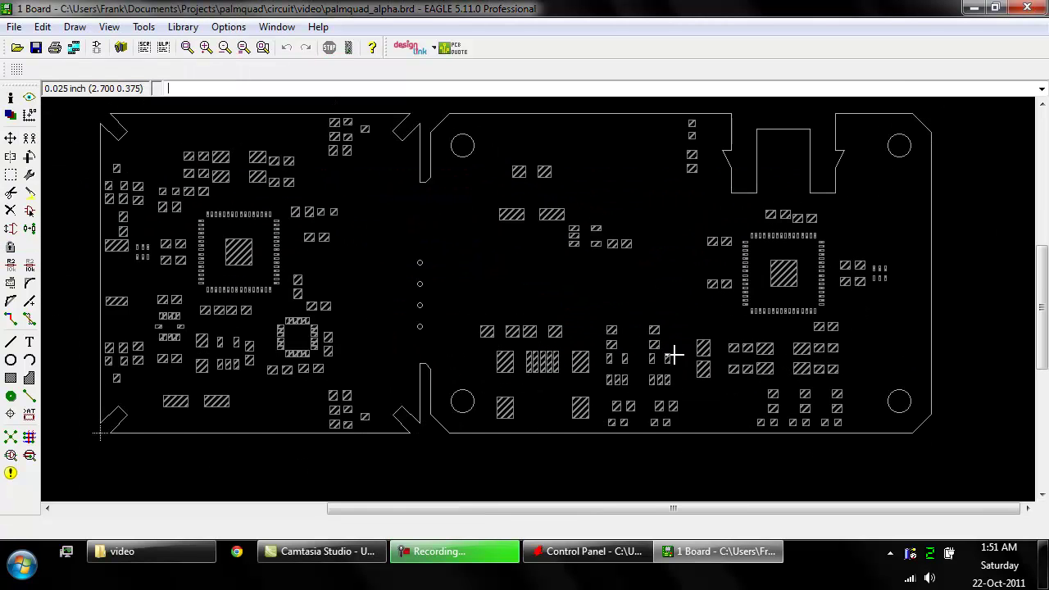
pyautogui.scroll(1, 178, 301)
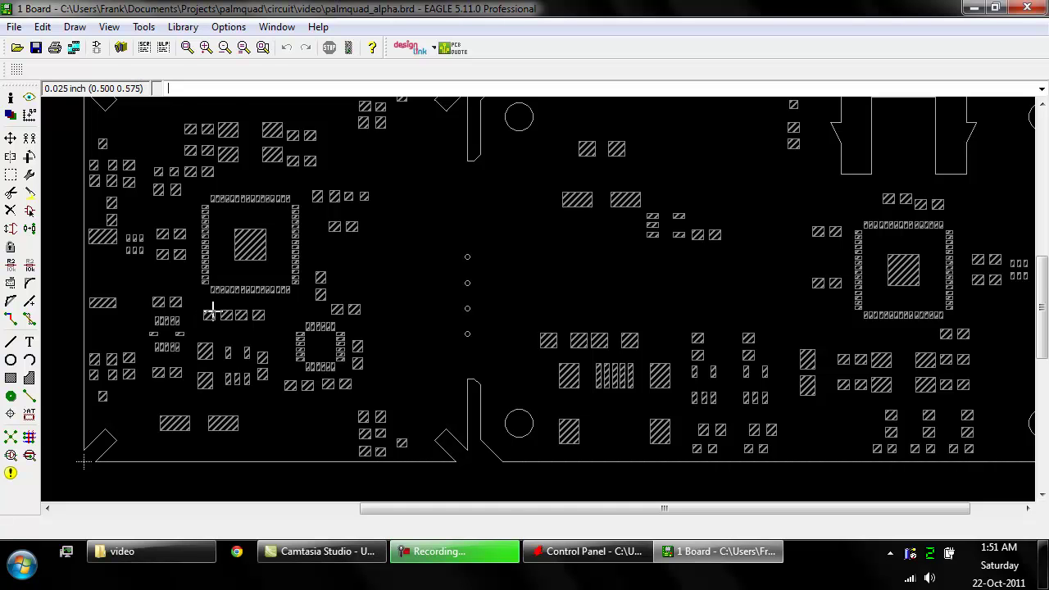
# - Zoom in and out over the tCream solder-paste pads to inspect them closely
pyautogui.scroll(2, 213, 313)
pyautogui.scroll(-3, 213, 313)
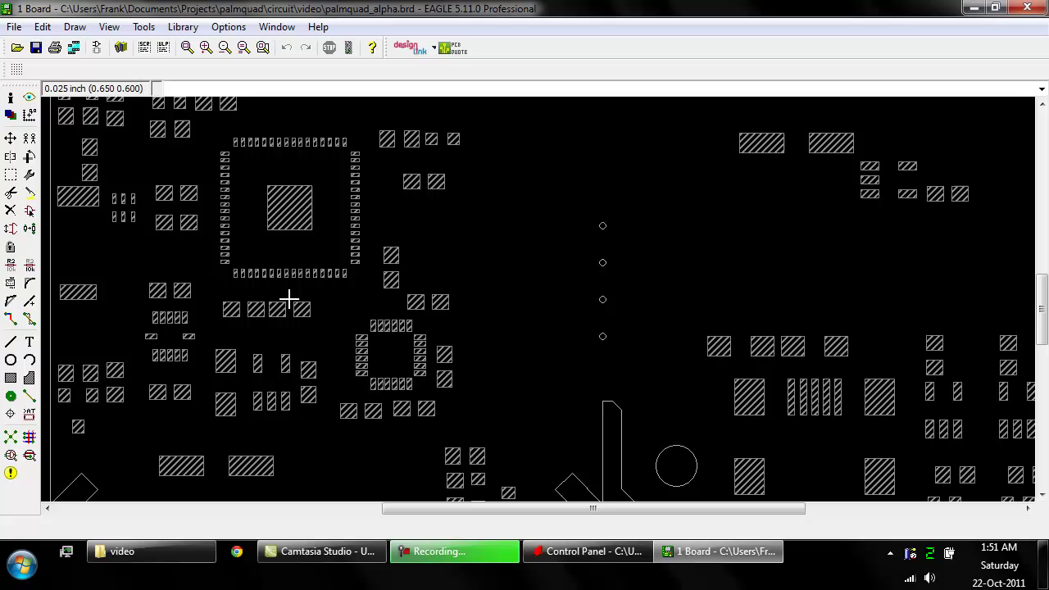
pyautogui.scroll(2, 239, 310)
pyautogui.scroll(-3, 230, 292)
pyautogui.scroll(3, 790, 249)
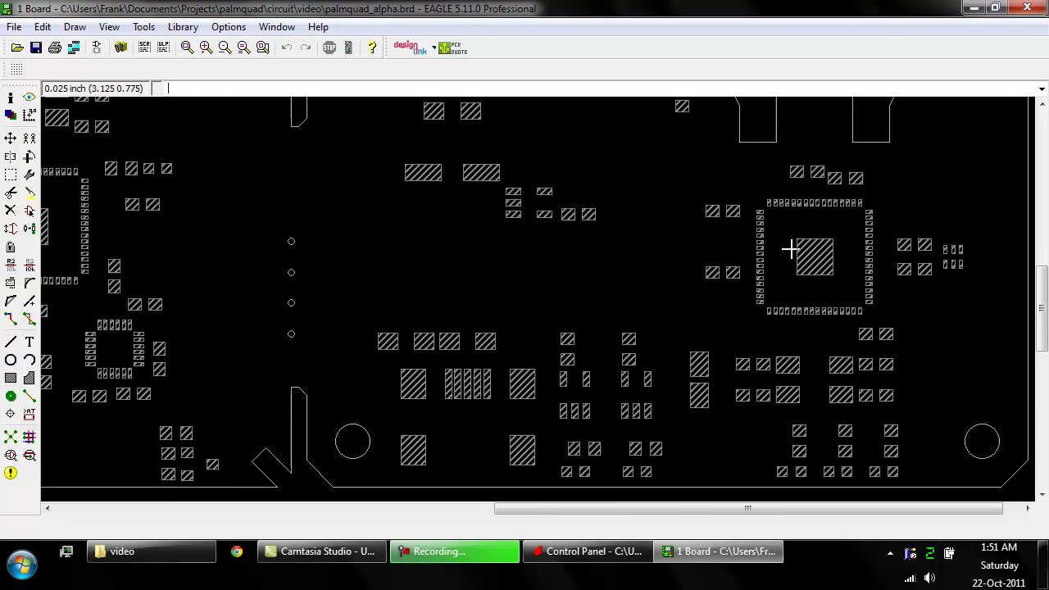
pyautogui.scroll(-2, 790, 249)
pyautogui.scroll(-1, 277, 257)
pyautogui.scroll(3, 353, 235)
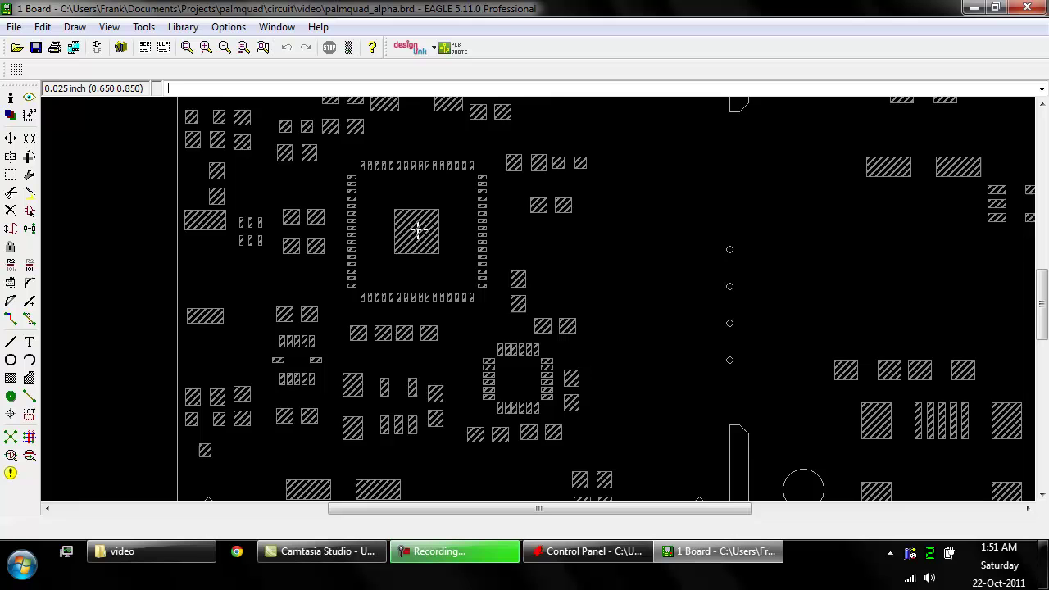
pyautogui.scroll(-2, 307, 238)
pyautogui.scroll(2, 578, 165)
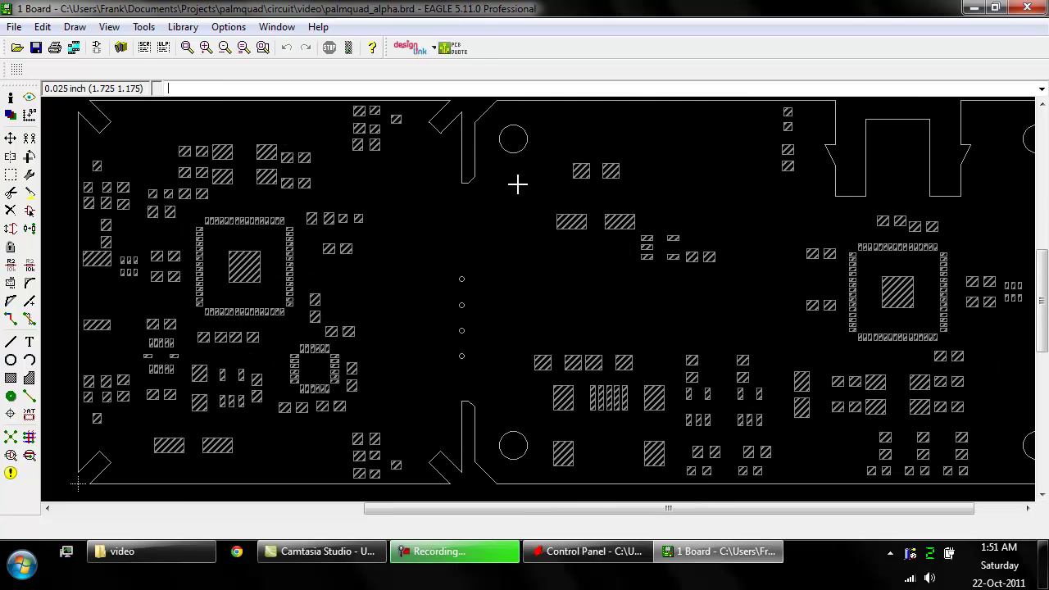
pyautogui.scroll(-1, 565, 173)
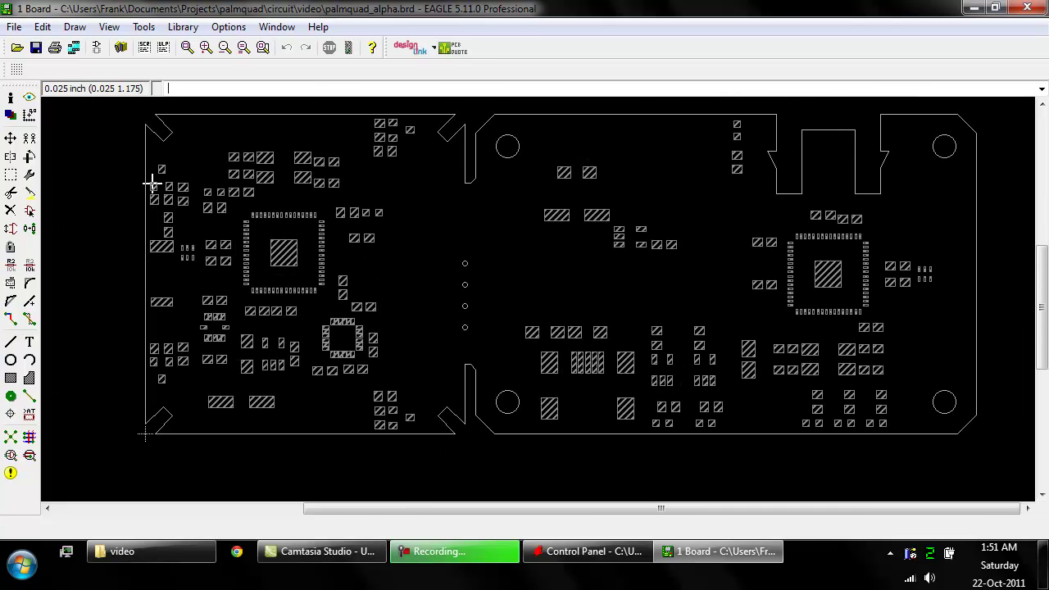
pyautogui.scroll(4, 248, 262)
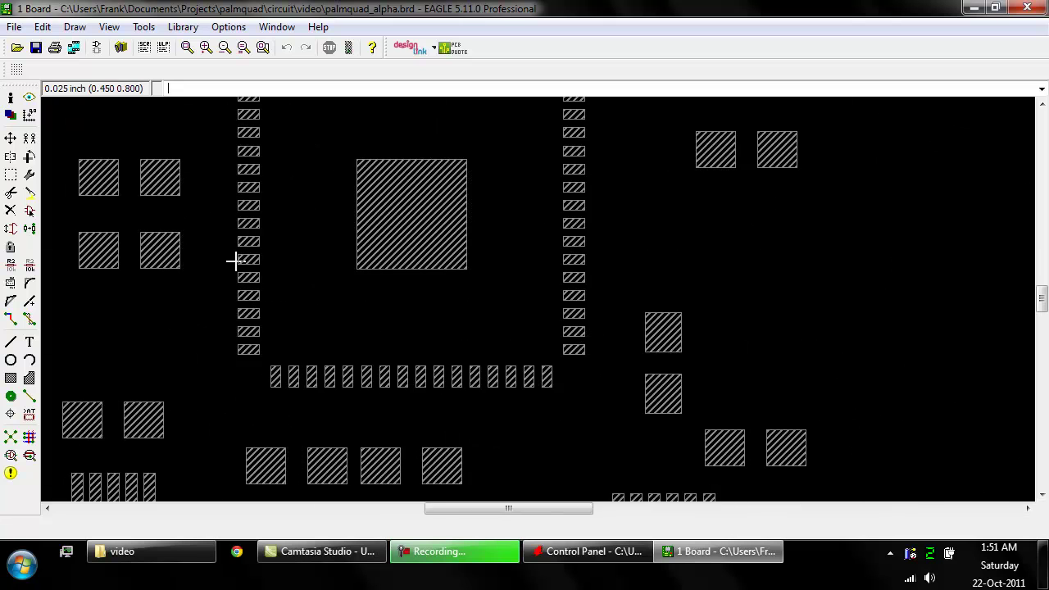
pyautogui.scroll(-1, 485, 295)
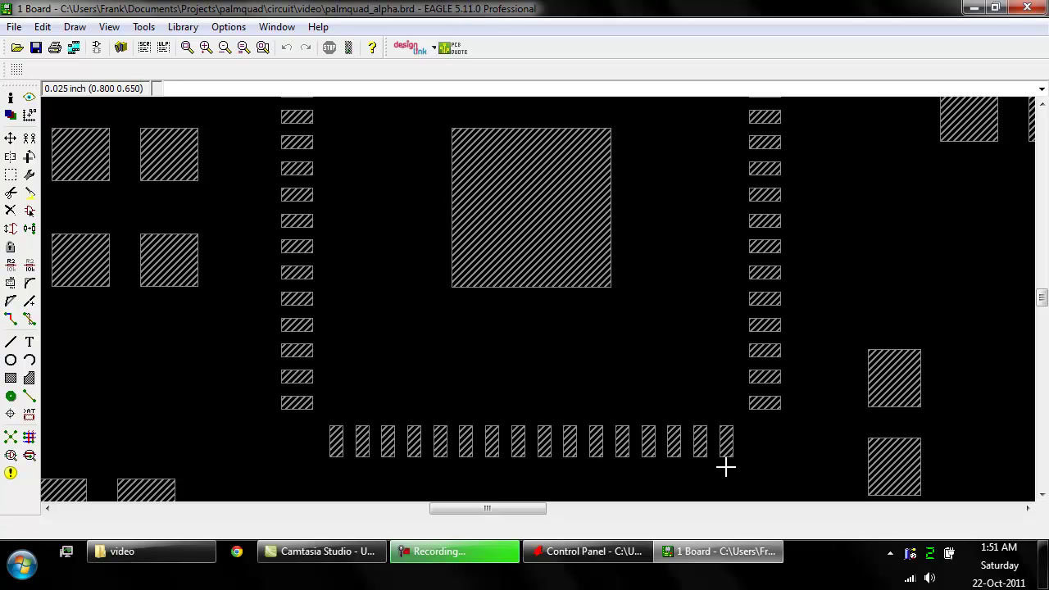
pyautogui.scroll(-5, 647, 436)
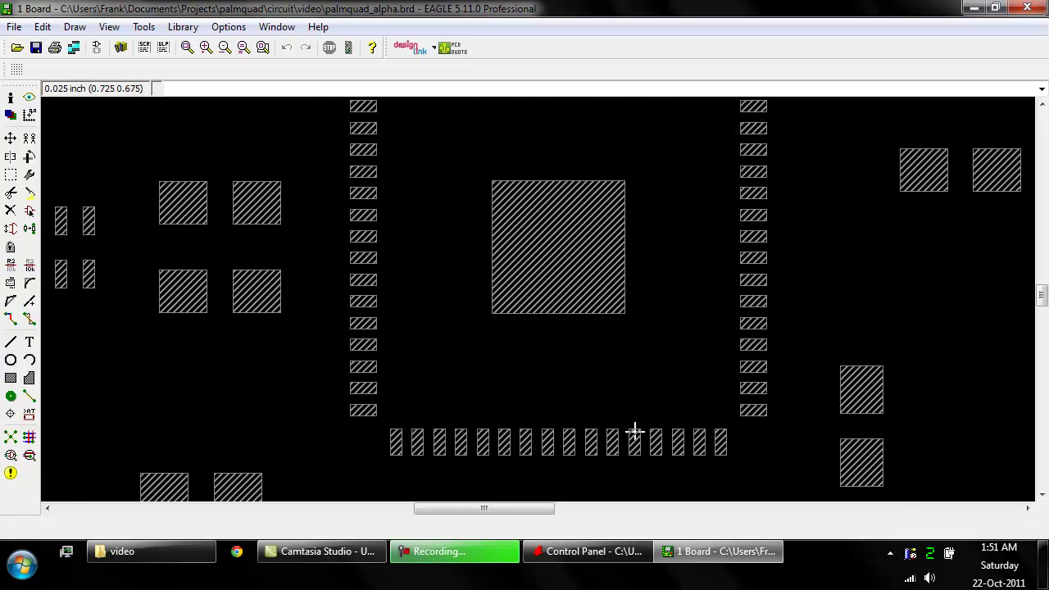
pyautogui.scroll(-1, 279, 267)
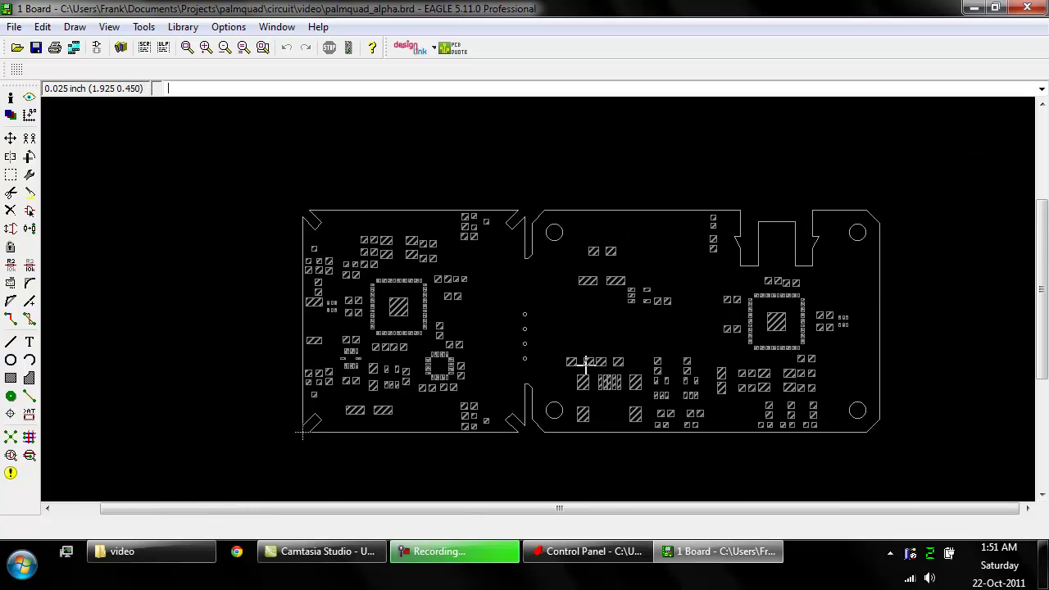
pyautogui.scroll(1, 587, 365)
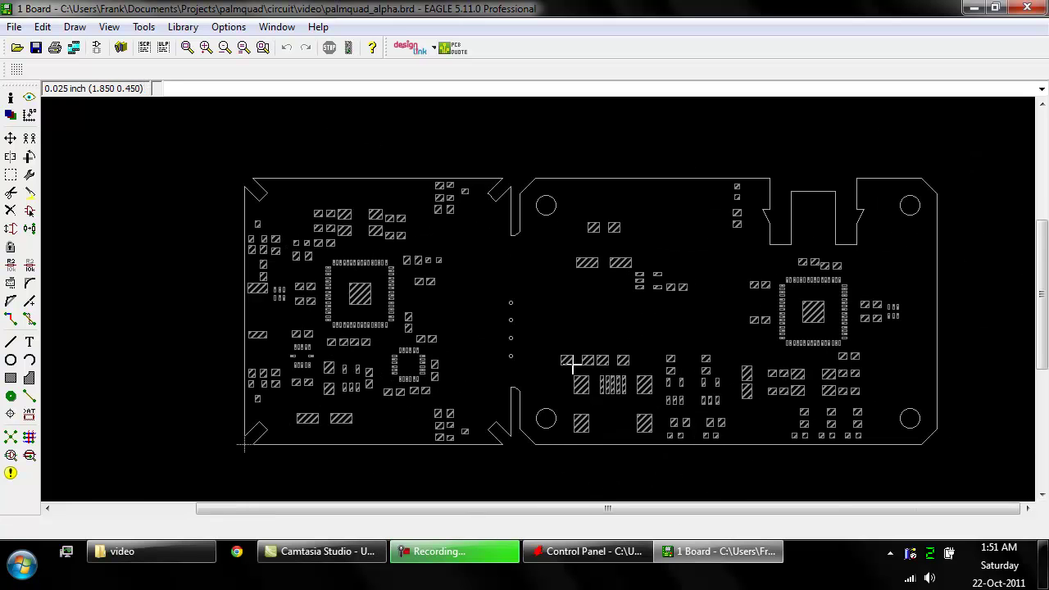
pyautogui.click(54, 47)
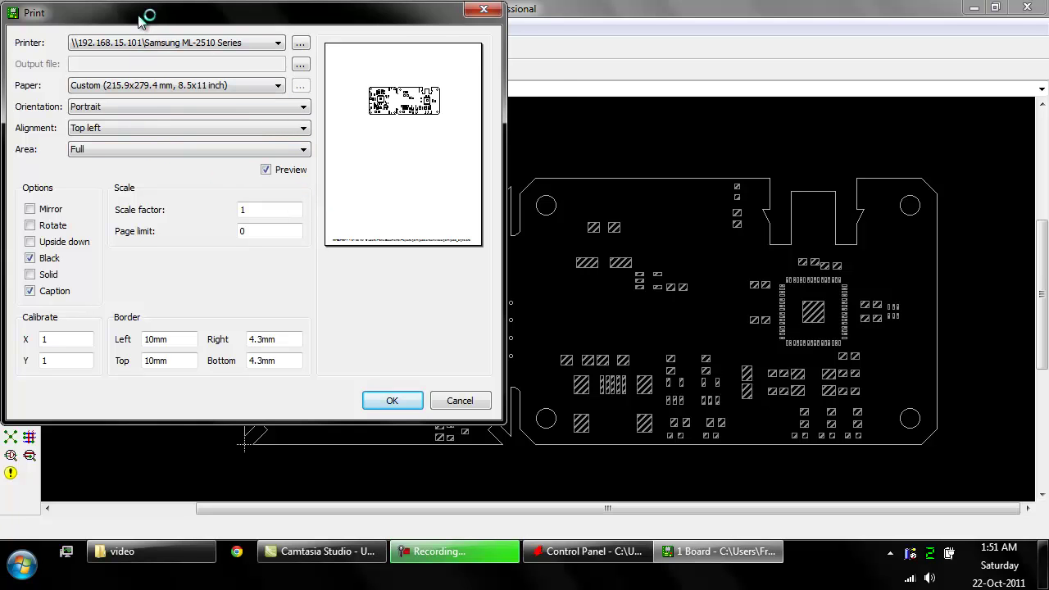
pyautogui.doubleClick(330, 227)
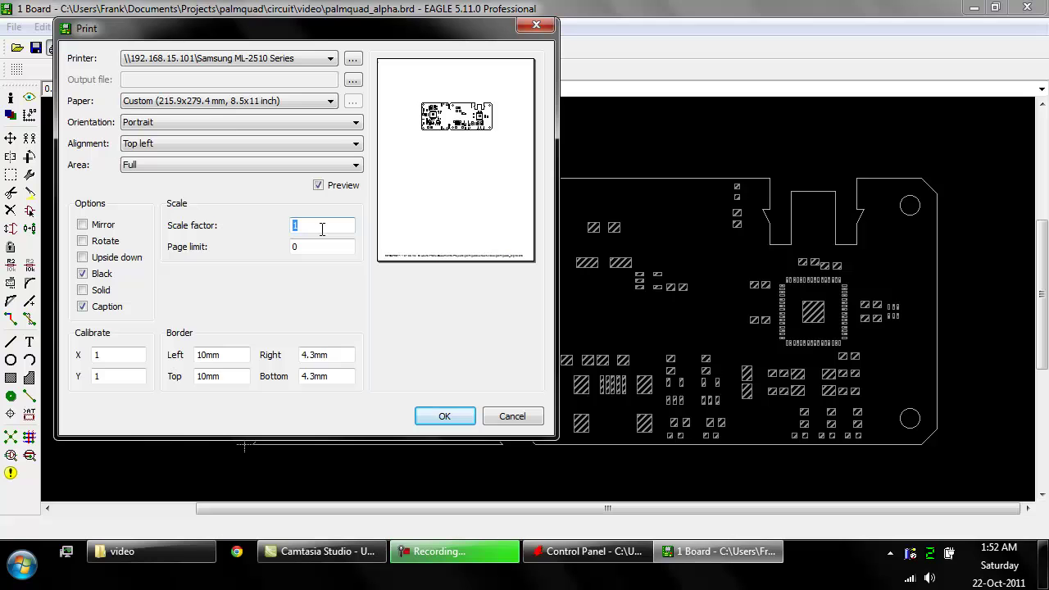
pyautogui.click(510, 417)
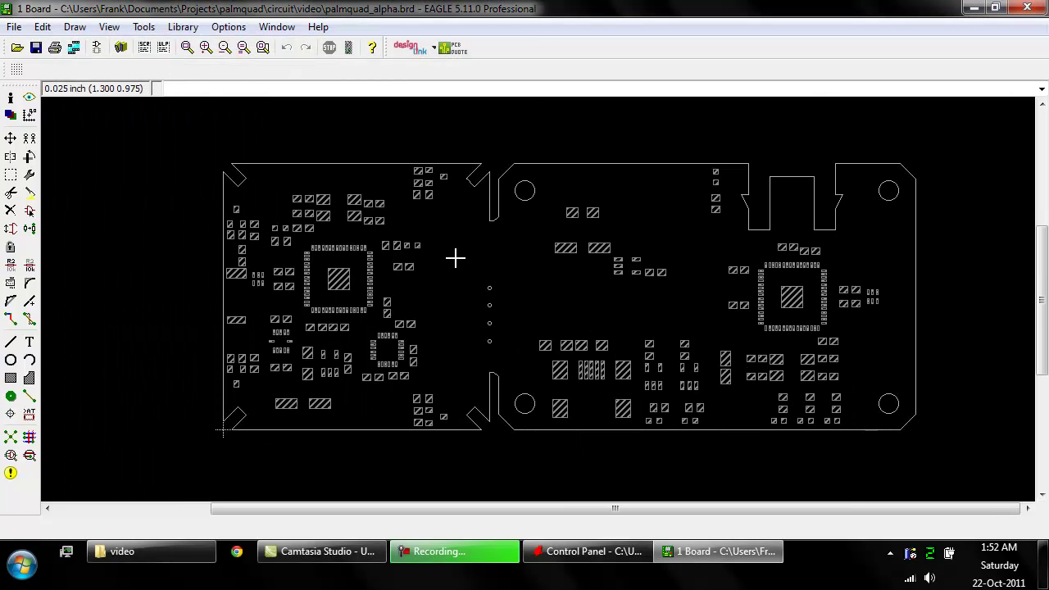
# - Open the CAM Processor and leave only layers 20 Dimension and 31 tCream selected
pyautogui.click(75, 49)
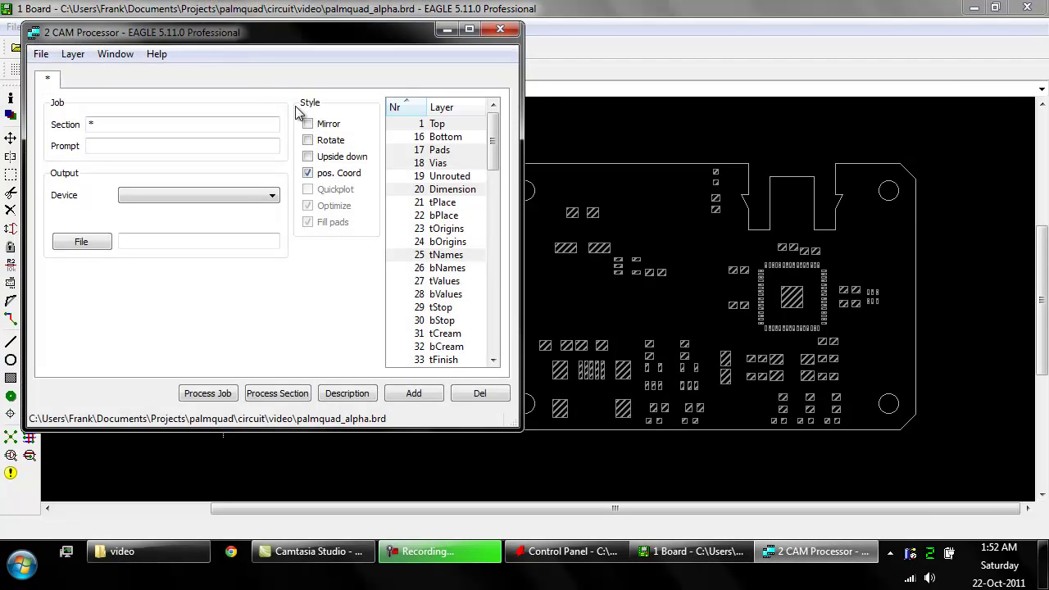
pyautogui.moveTo(488, 161); pyautogui.dragTo(432, 160)
pyautogui.keyDown('ctrl'); pyautogui.click(428, 153); pyautogui.keyUp('ctrl')
pyautogui.keyDown('ctrl'); pyautogui.click(418, 192); pyautogui.keyUp('ctrl')
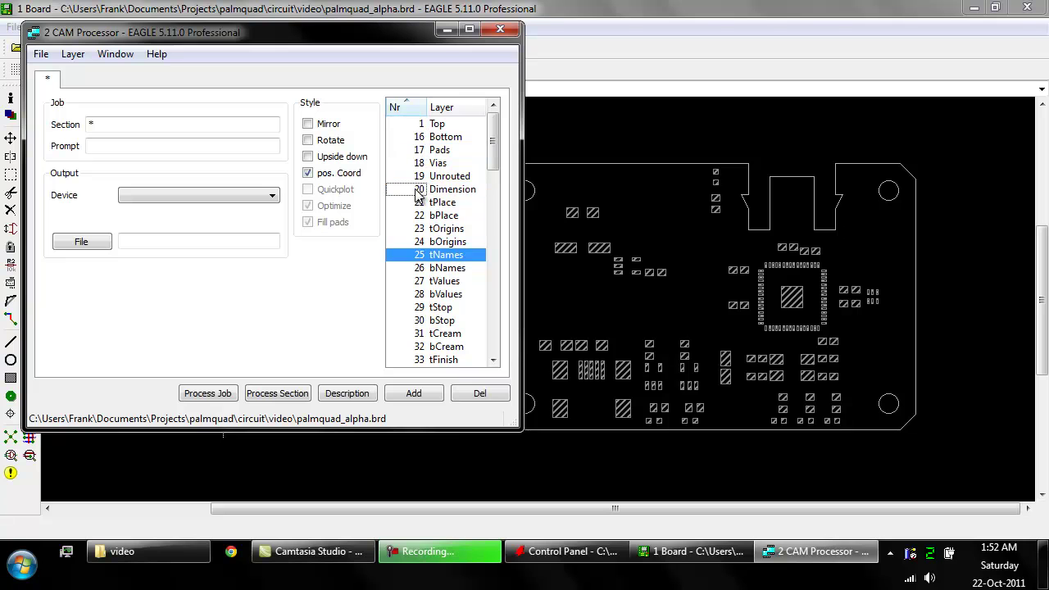
pyautogui.keyDown('ctrl'); pyautogui.click(410, 257); pyautogui.keyUp('ctrl')
pyautogui.moveTo(492, 140)
pyautogui.mouseDown()
pyautogui.moveTo(495, 246)
pyautogui.moveTo(495, 131)
pyautogui.mouseUp()
pyautogui.click(407, 191)
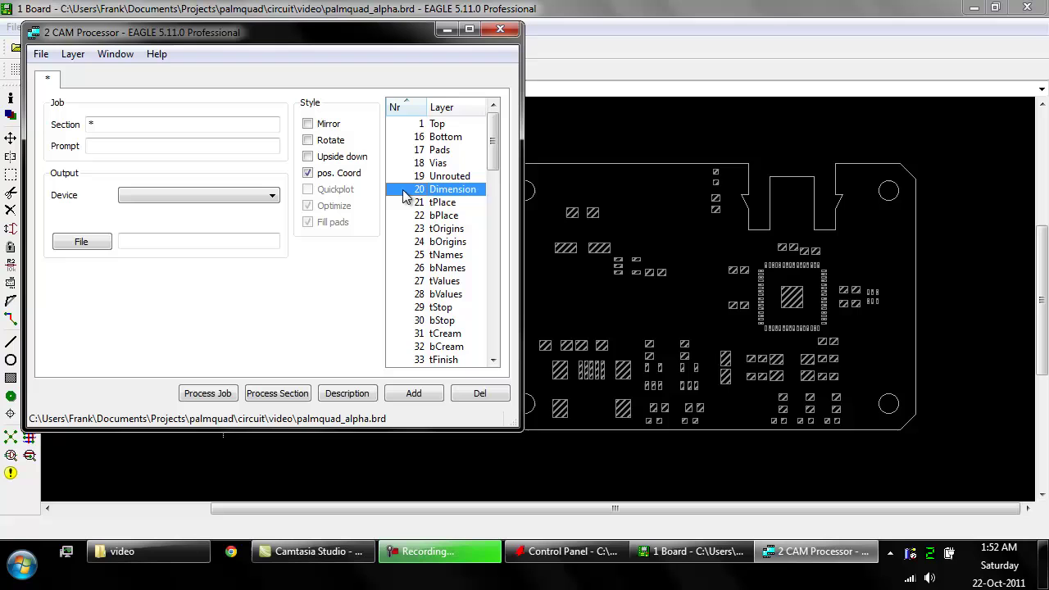
pyautogui.keyDown('ctrl'); pyautogui.click(413, 335); pyautogui.keyUp('ctrl')
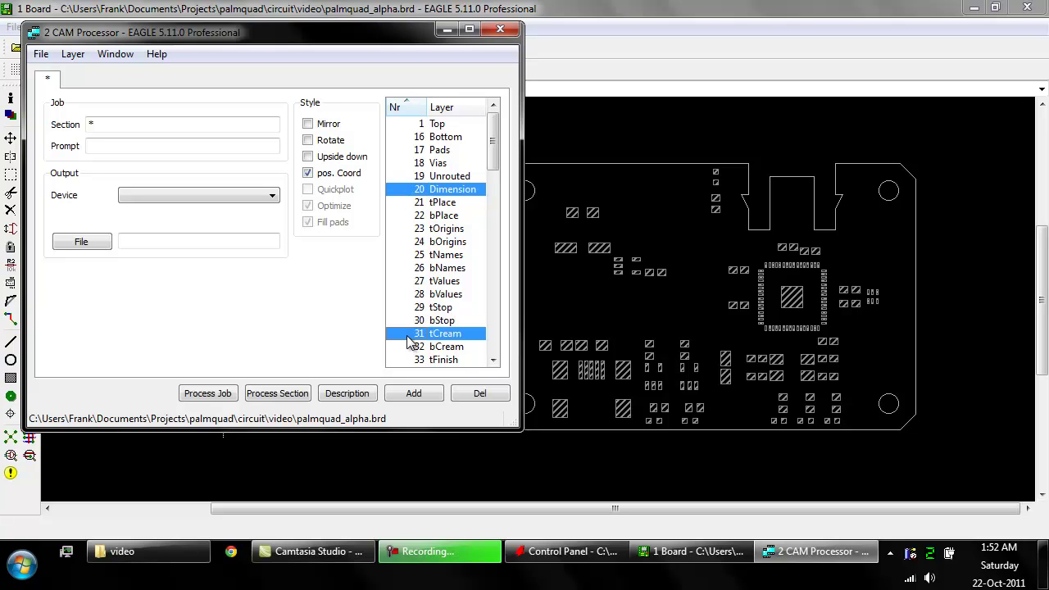
# - Name the section stencil, use the GERBER_RS274X device with file stencil.gtp, and process the job
pyautogui.doubleClick(181, 129)
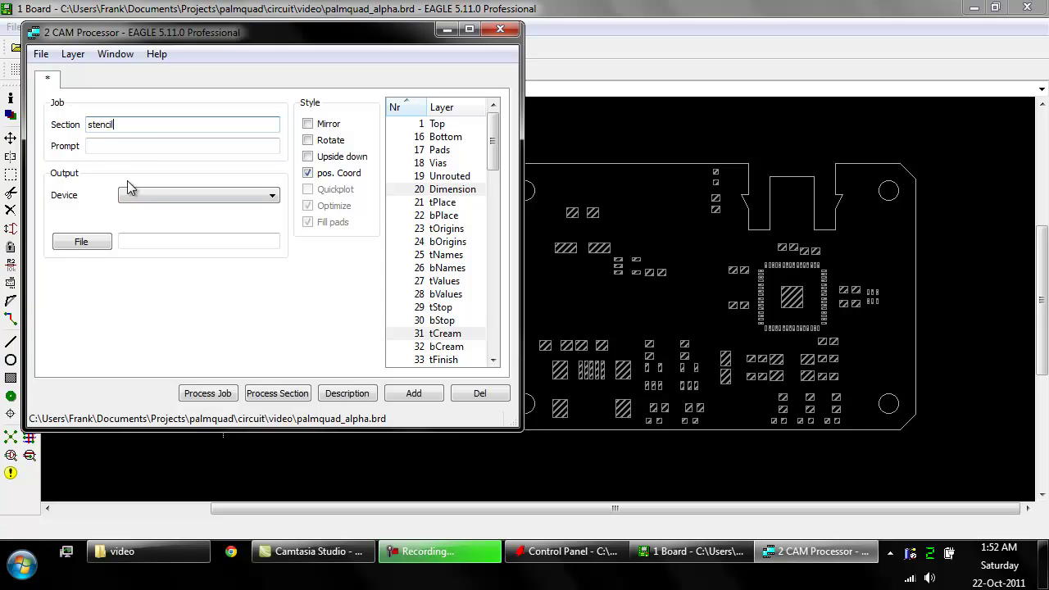
pyautogui.click(151, 241)
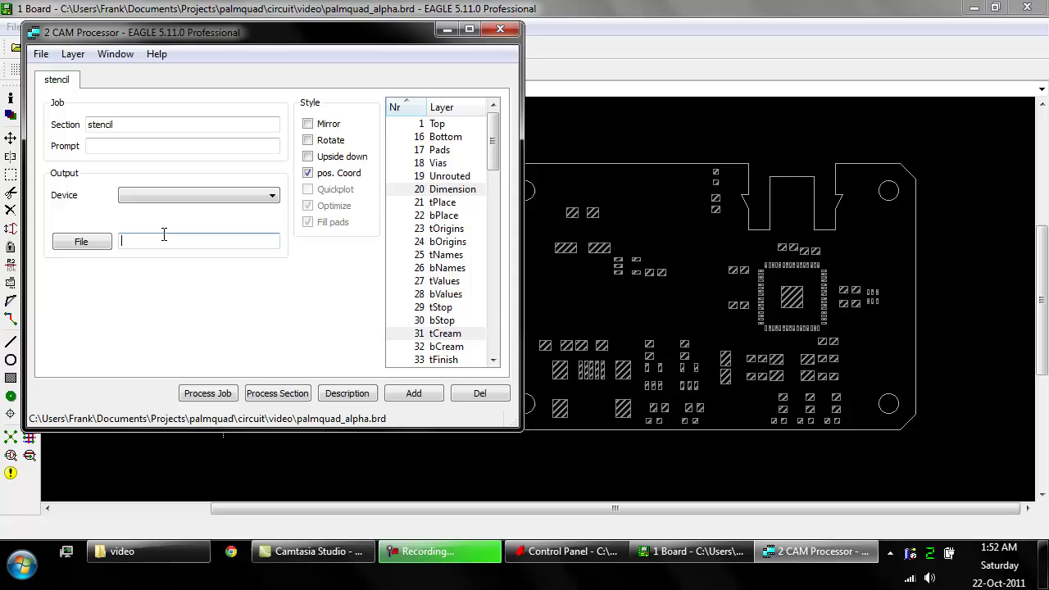
pyautogui.click(218, 195)
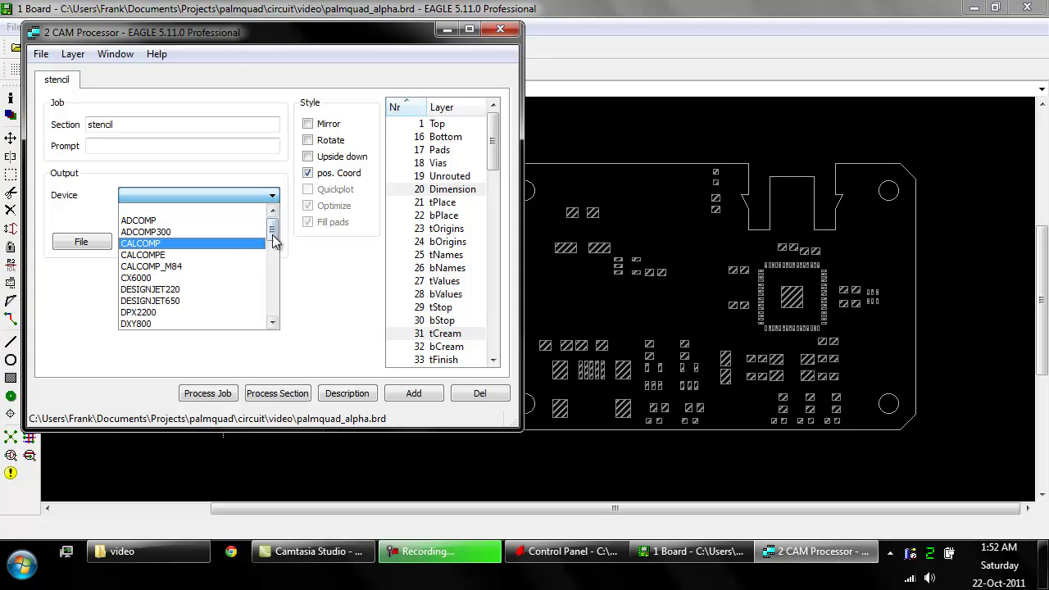
pyautogui.moveTo(273, 234); pyautogui.dragTo(272, 264)
pyautogui.scroll(-1, 272, 264)
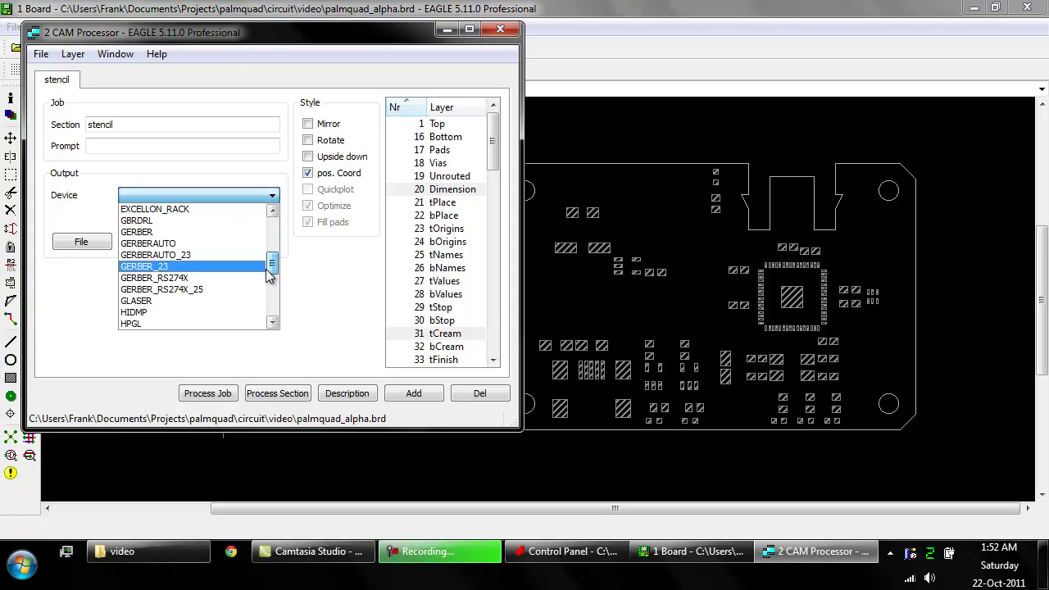
pyautogui.click(172, 279)
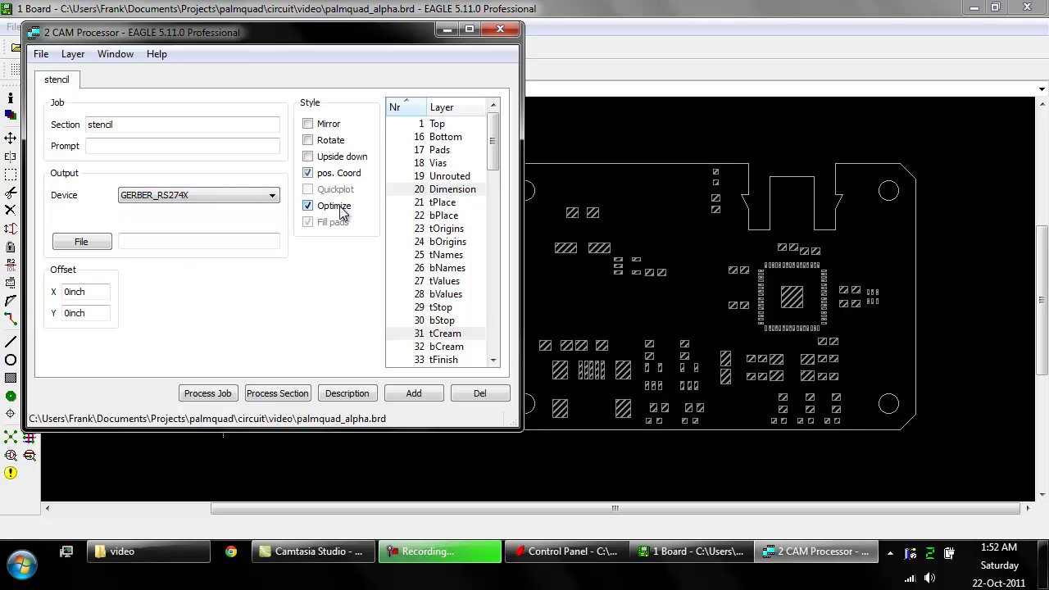
pyautogui.click(143, 236)
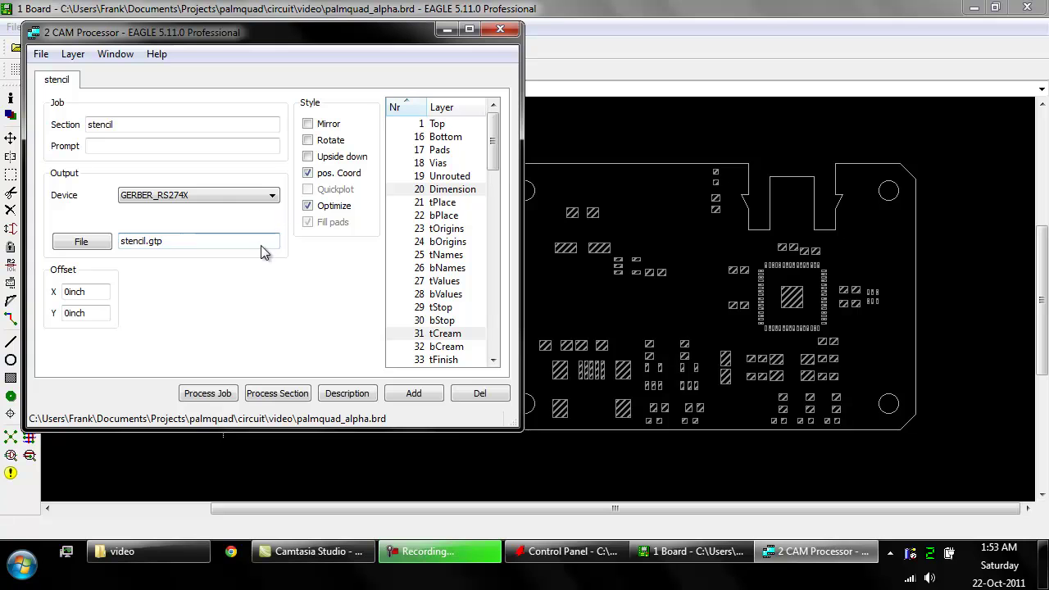
pyautogui.click(214, 393)
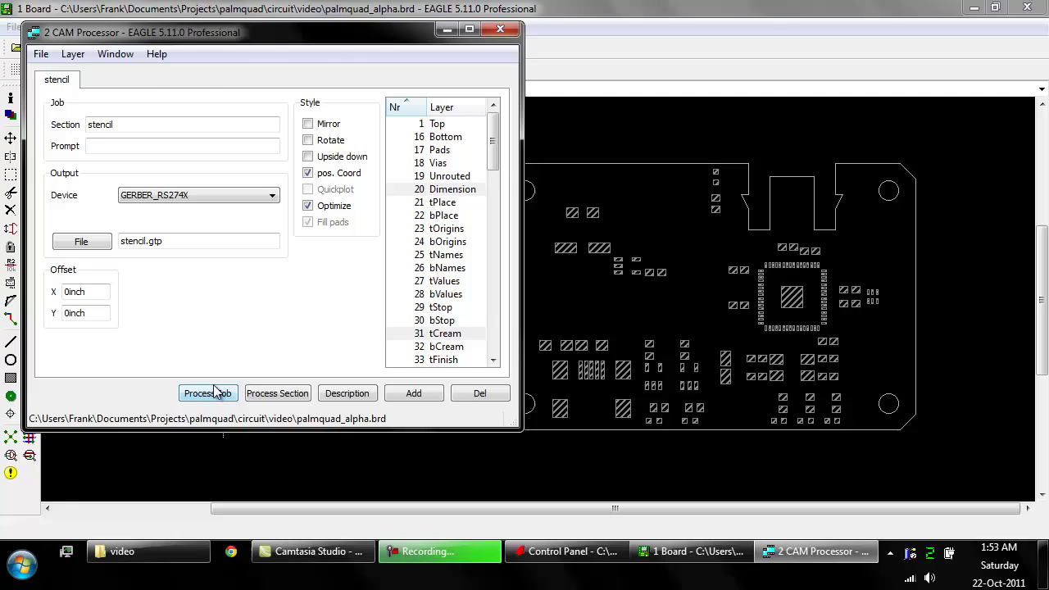
# - Bring the video folder forward and select stencil.gtp to see its details
pyautogui.click(123, 551)
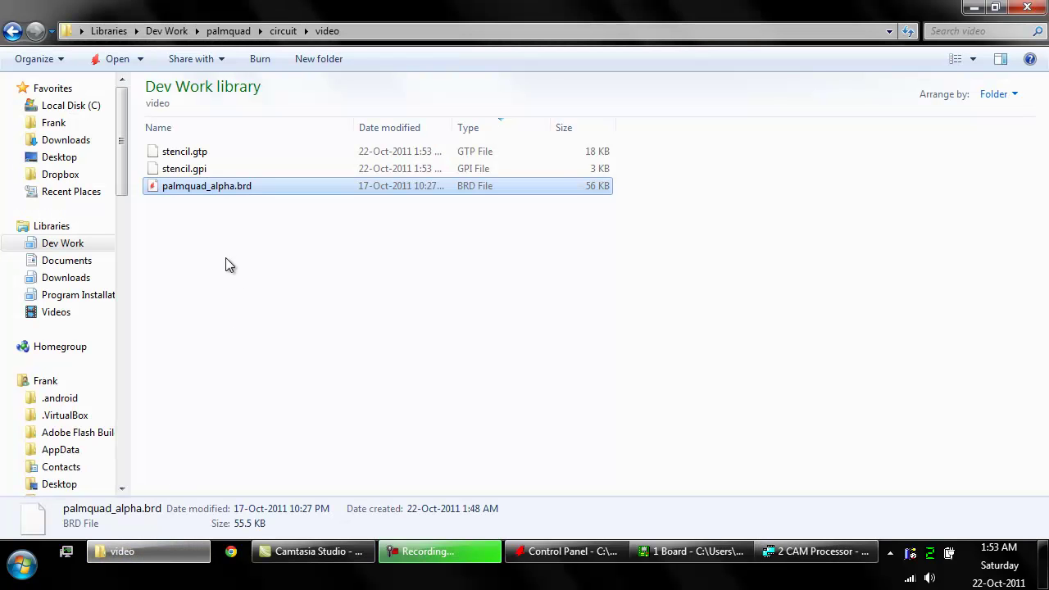
pyautogui.click(210, 155)
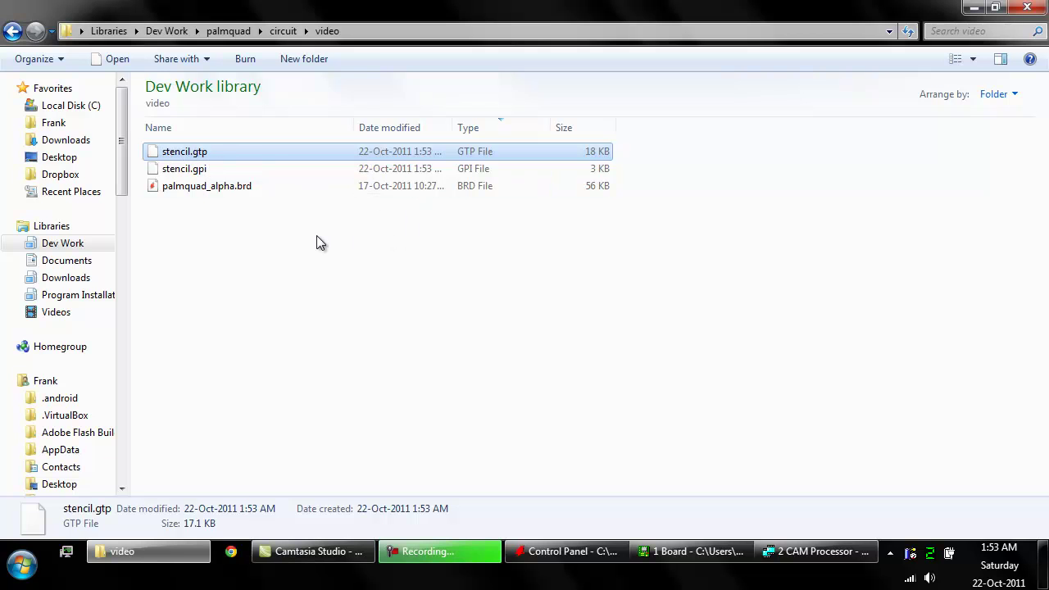
# - Launch gerbv from the Start menu search and maximize its window
pyautogui.press('super')
pyautogui.write('gerbv')
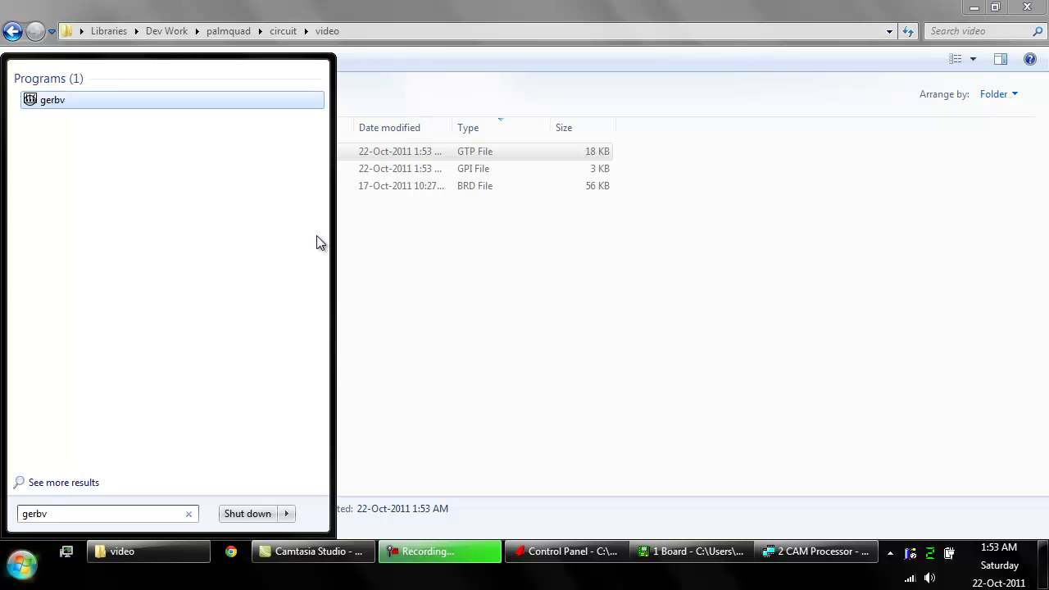
pyautogui.press('Return')
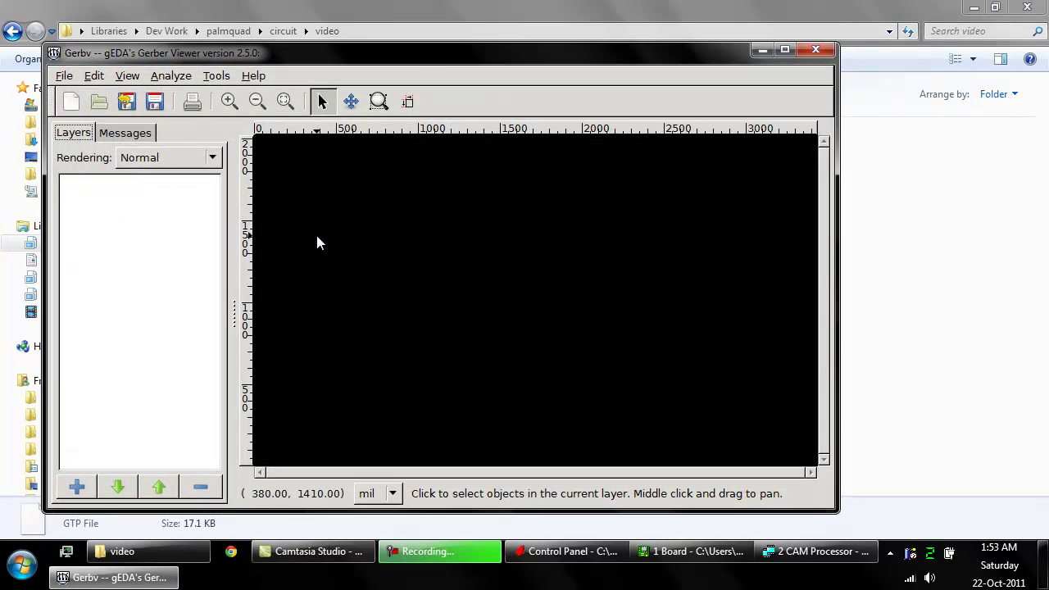
pyautogui.doubleClick(433, 63)
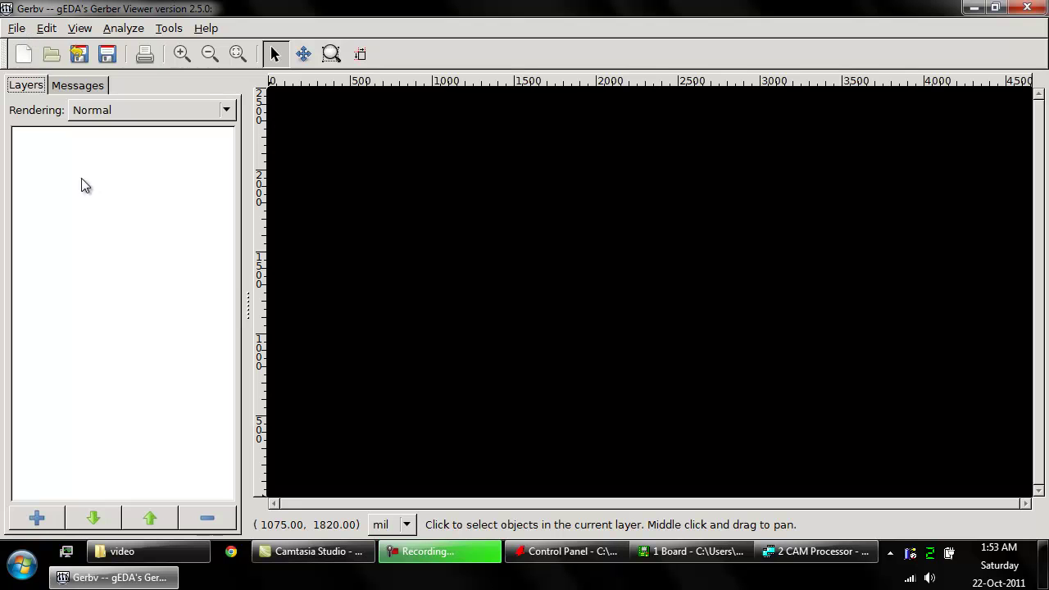
# - Add Projects > palmquad > circuit > video > stencil.gtp as a Gerbv layer
pyautogui.click(39, 522)
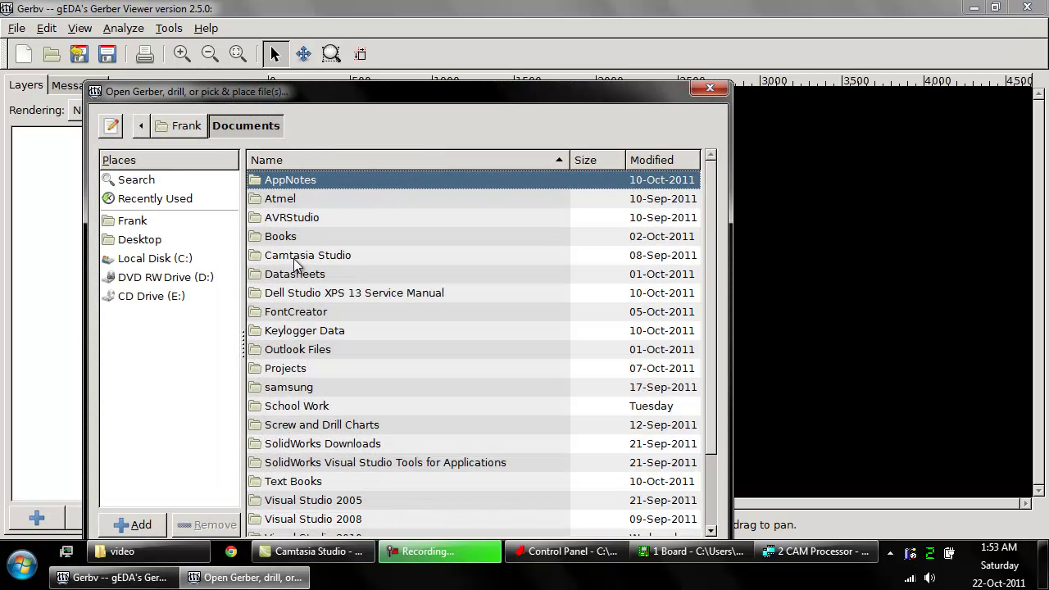
pyautogui.doubleClick(297, 373)
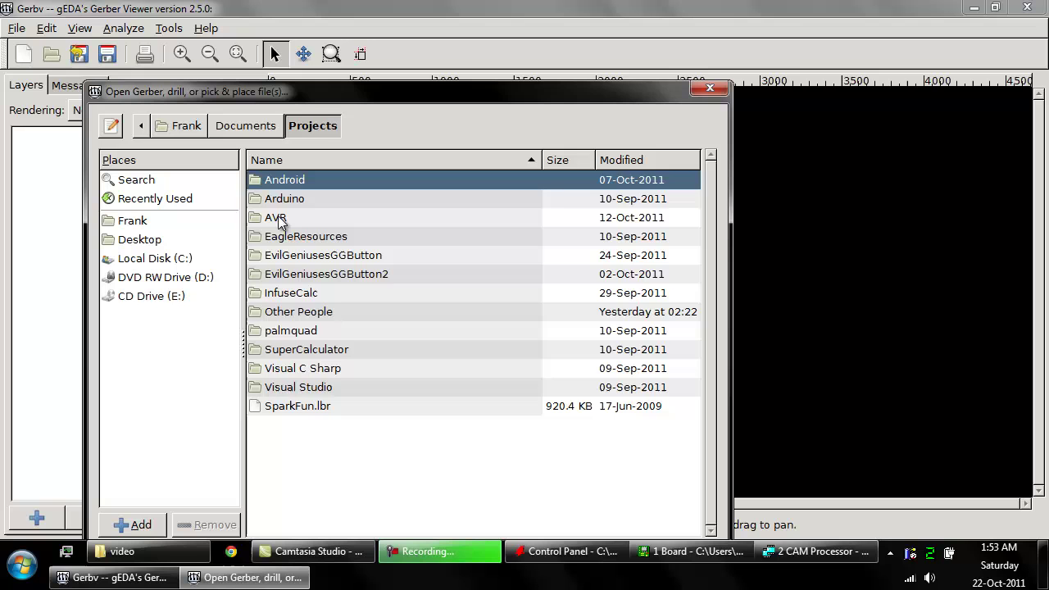
pyautogui.doubleClick(296, 333)
pyautogui.doubleClick(285, 188)
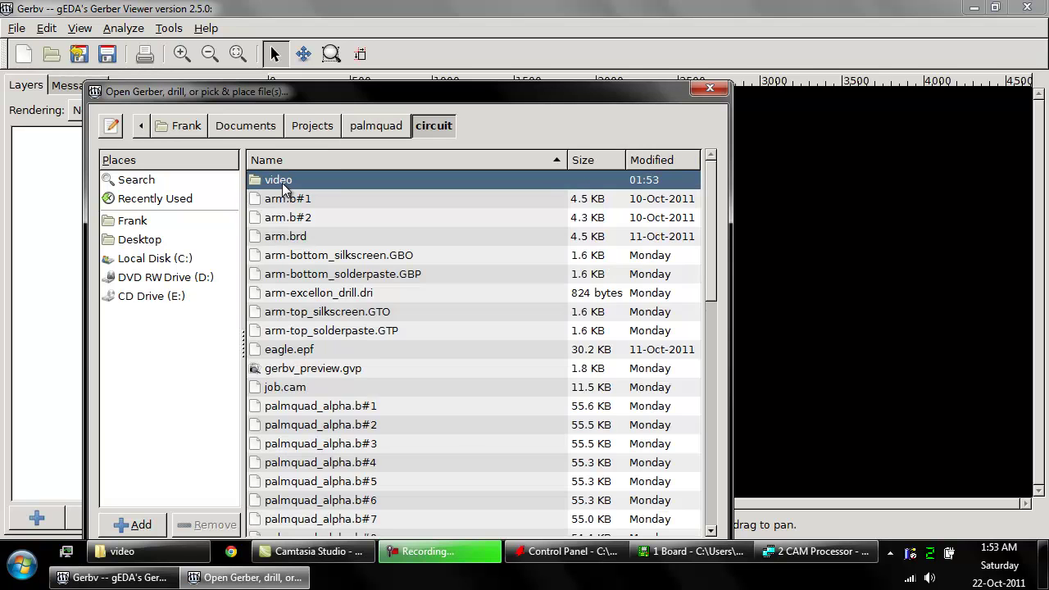
pyautogui.doubleClick(281, 181)
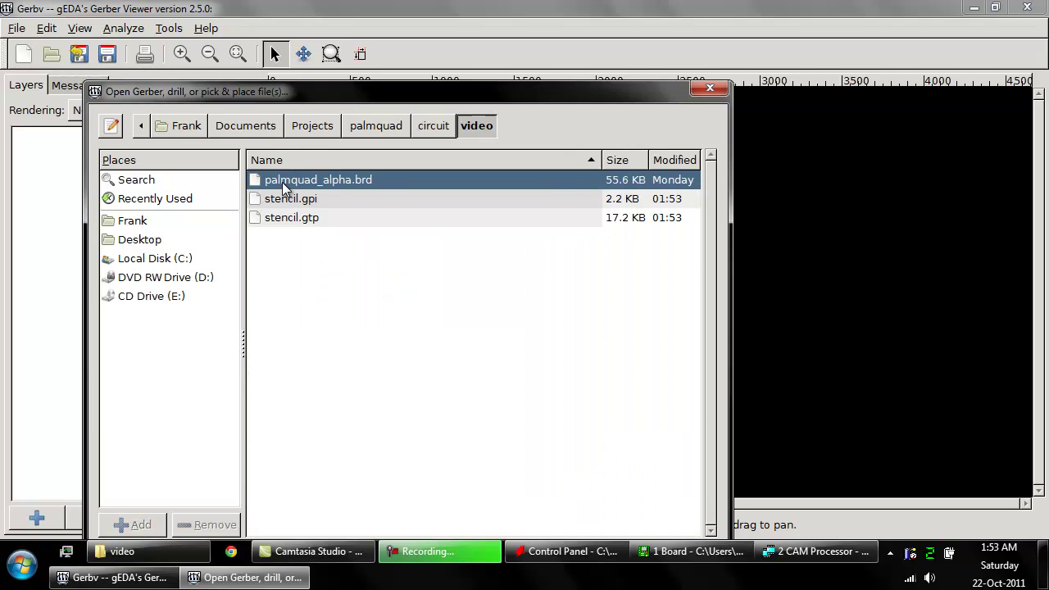
pyautogui.doubleClick(309, 218)
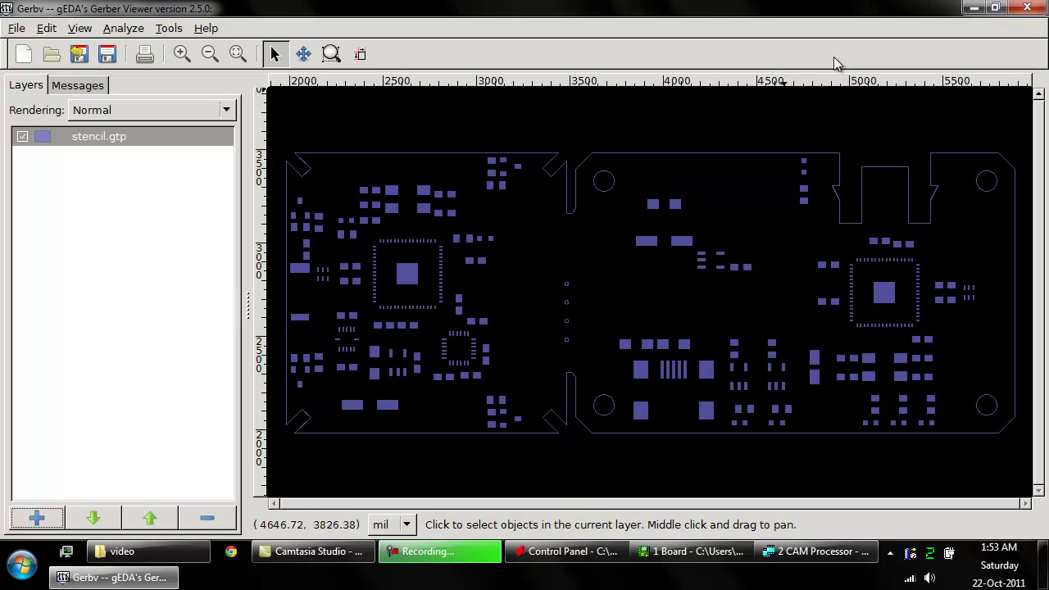
# - Close Gerbv and leave stencil.gtp's name unchanged in the video folder
pyautogui.click(1027, 7)
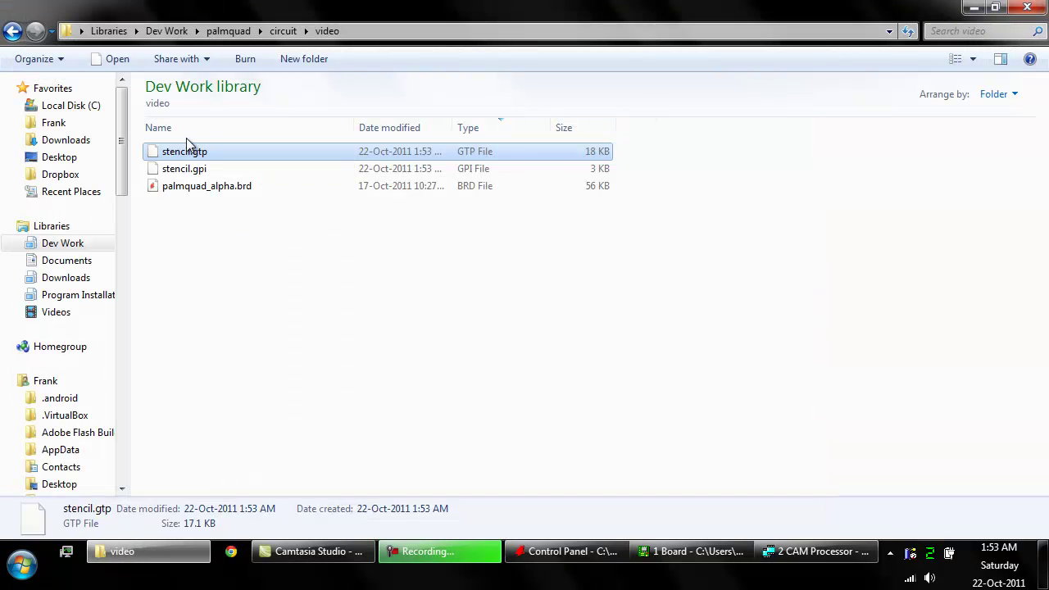
pyautogui.click(206, 153)
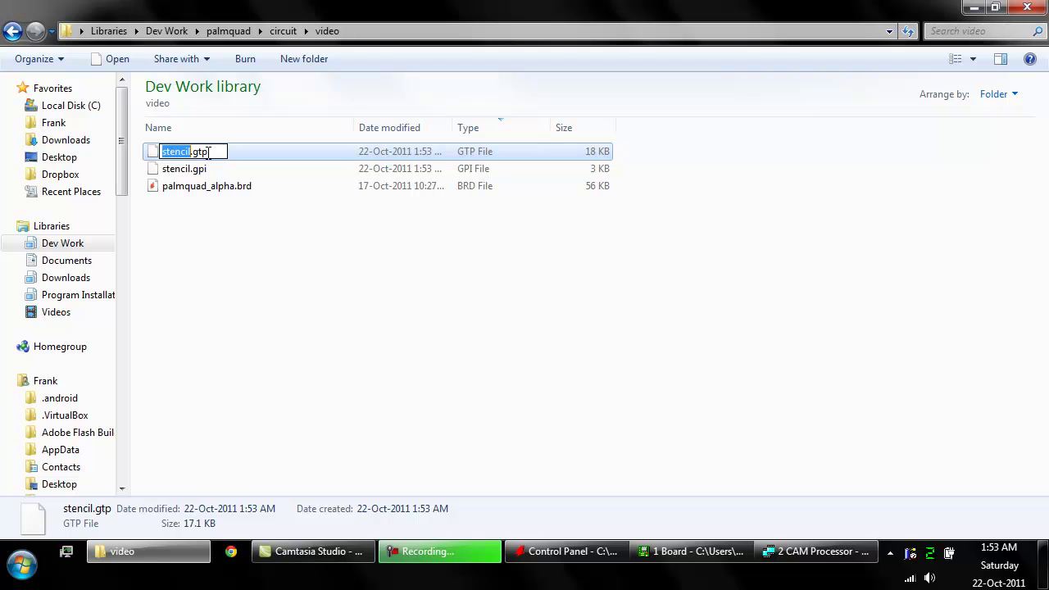
pyautogui.click(295, 235)
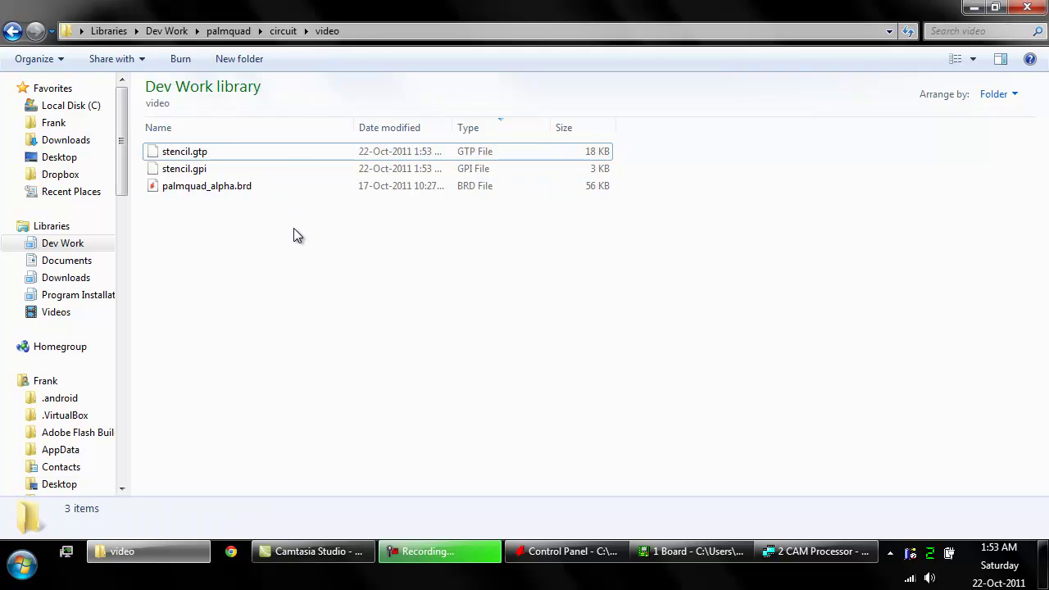